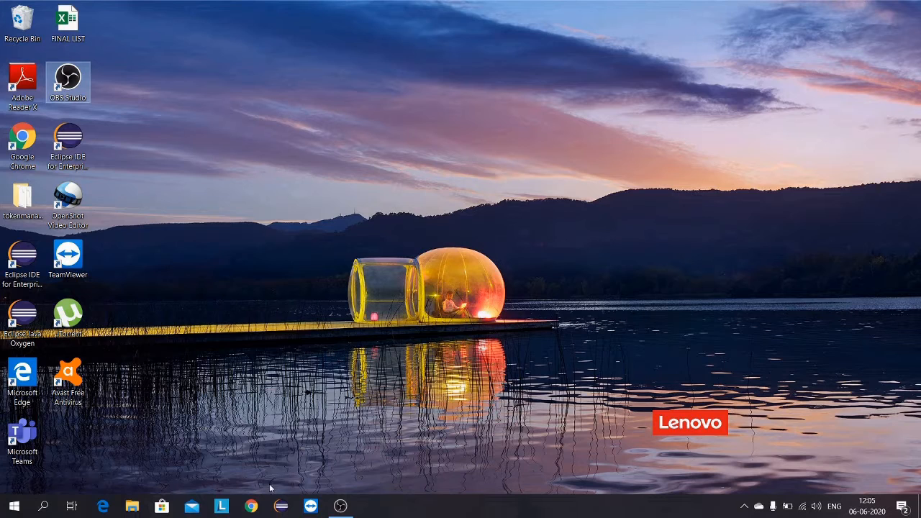
Switch to Google Chrome, search Google for "download eclipse" and open the Eclipse Foundation's Eclipse Downloads page
left_click(254, 506)
left_click(281, 10)
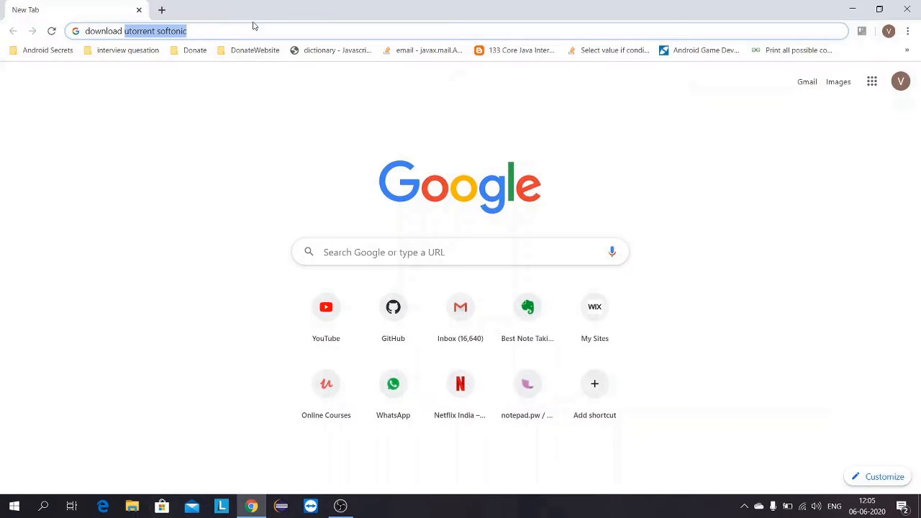
type("eclipse")
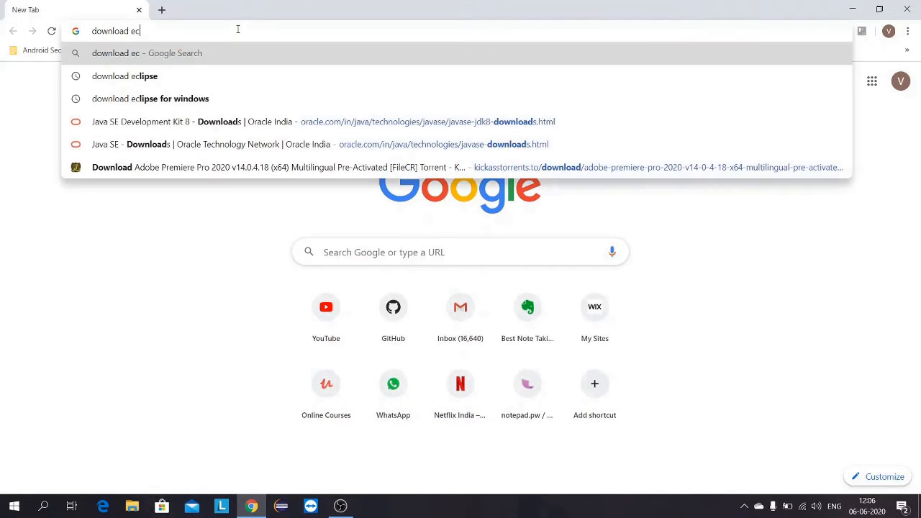
key("Return")
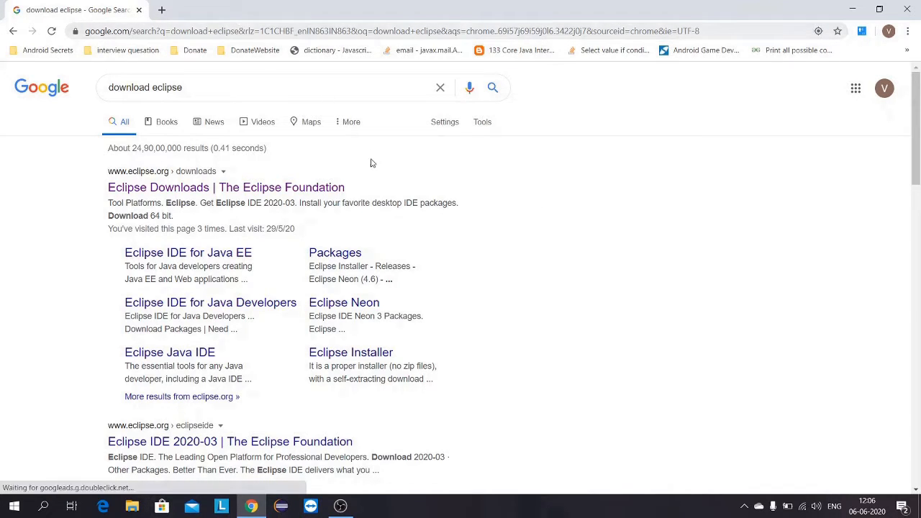
left_click(190, 190)
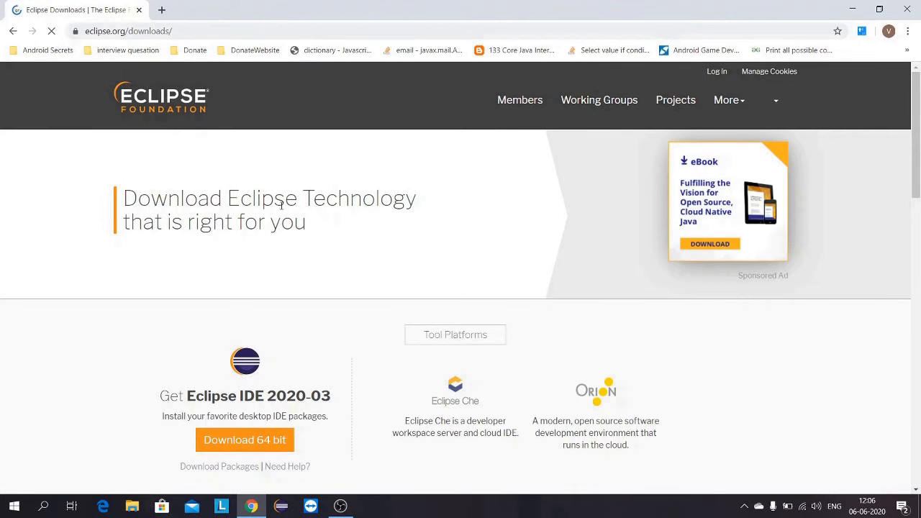
Download the 64-bit Eclipse IDE 2020-03 installer, eclipse-inst-win64.exe, from the offered mirror
scroll(316, 231, "down", 1)
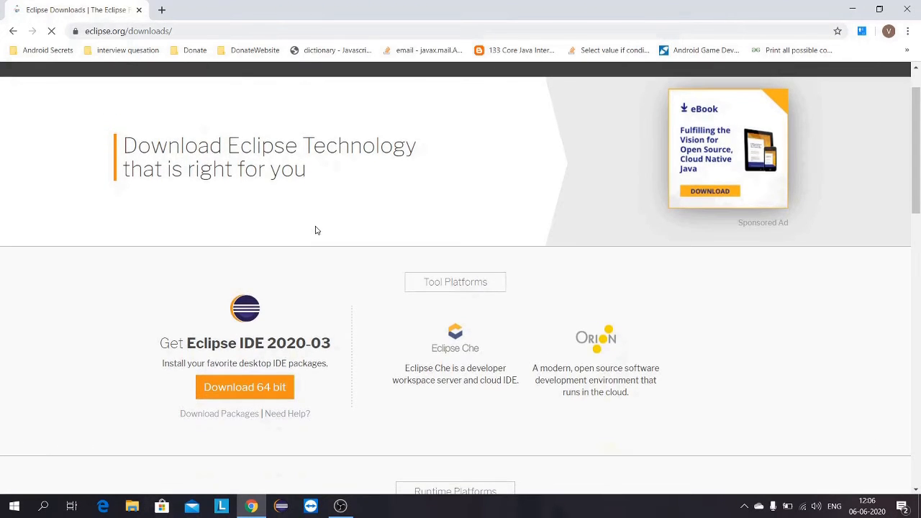
left_click(266, 397)
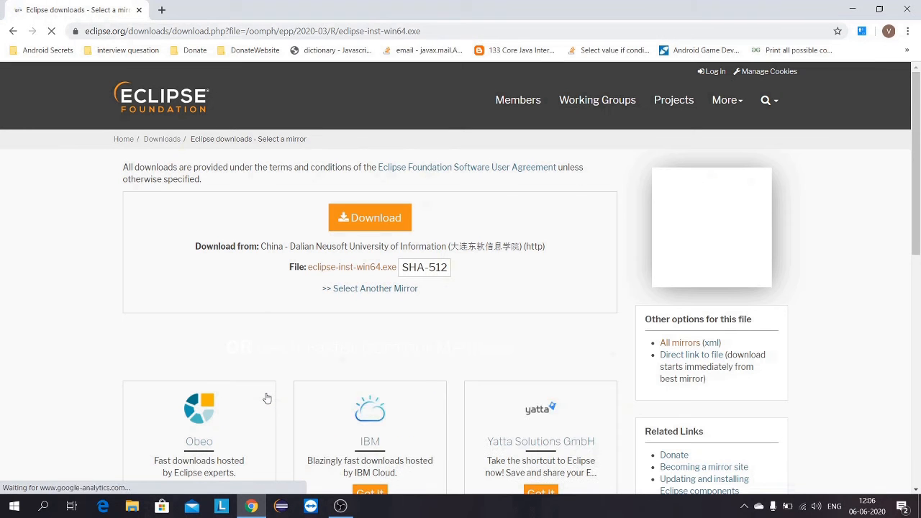
left_click(372, 222)
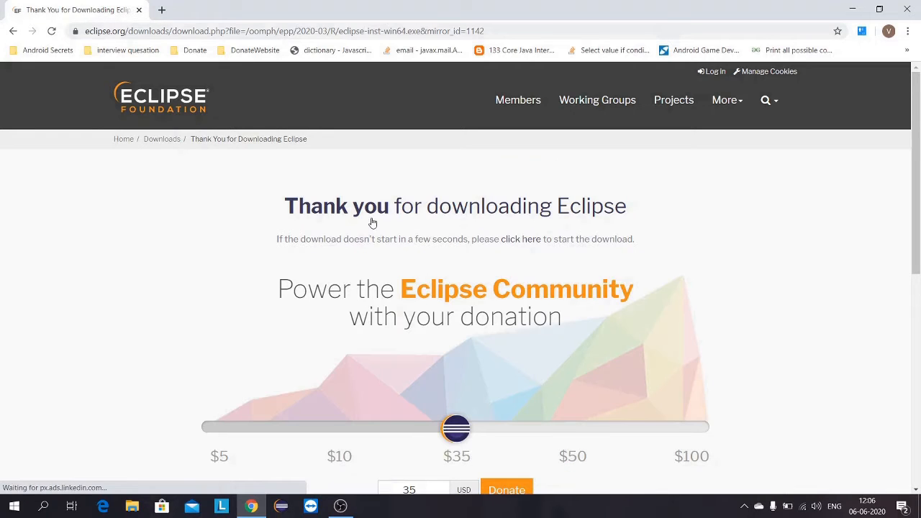
scroll(372, 222, "down", 1)
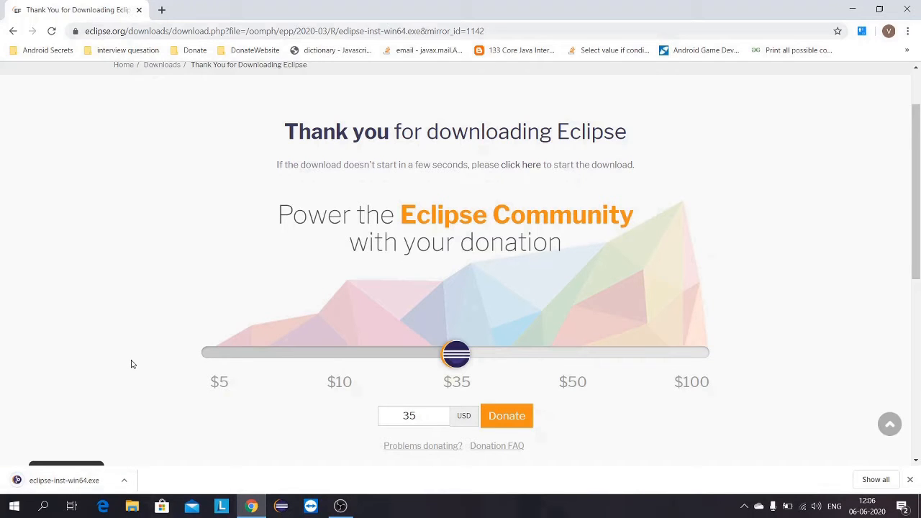
Run the downloaded eclipse-inst-win64 installer from its containing folder and update the installer itself
left_click(126, 485)
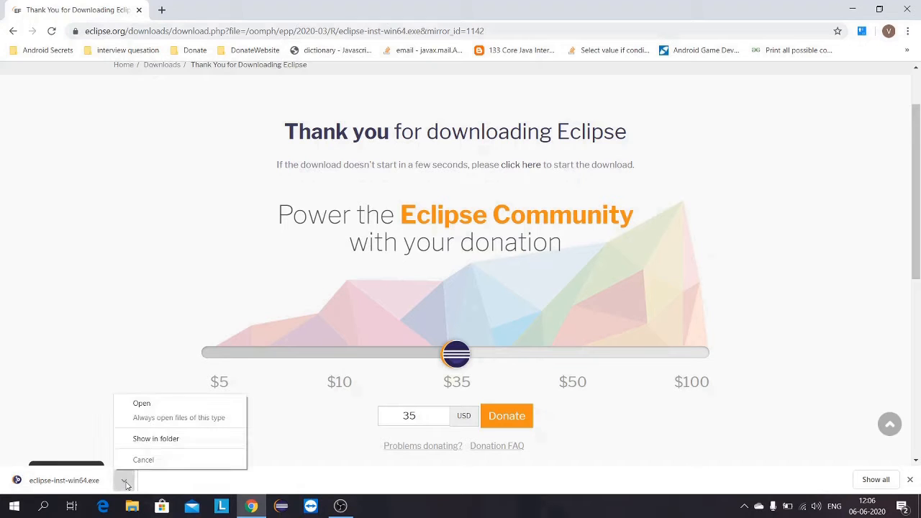
left_click(161, 439)
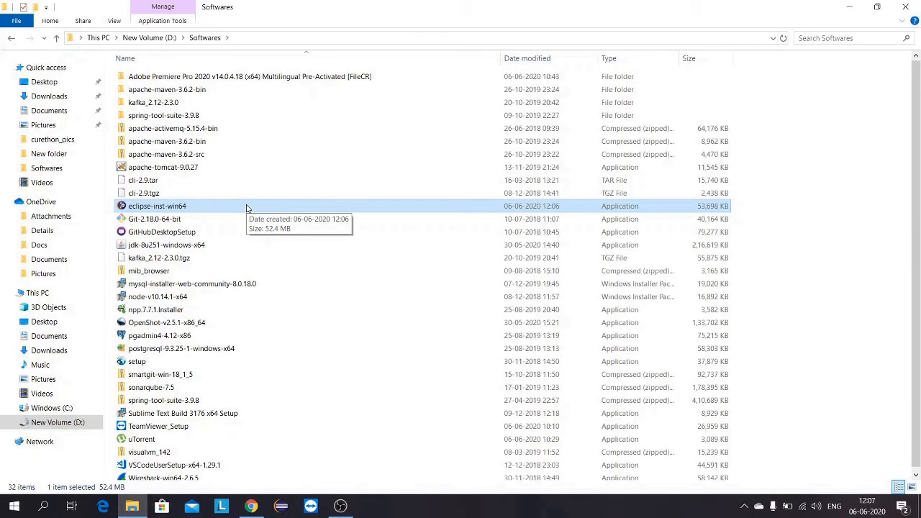
double_click(173, 208)
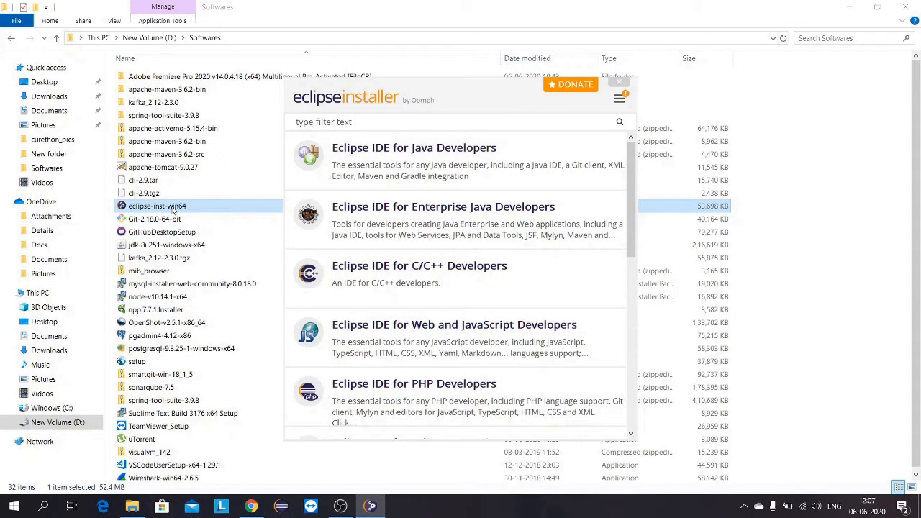
left_click(622, 100)
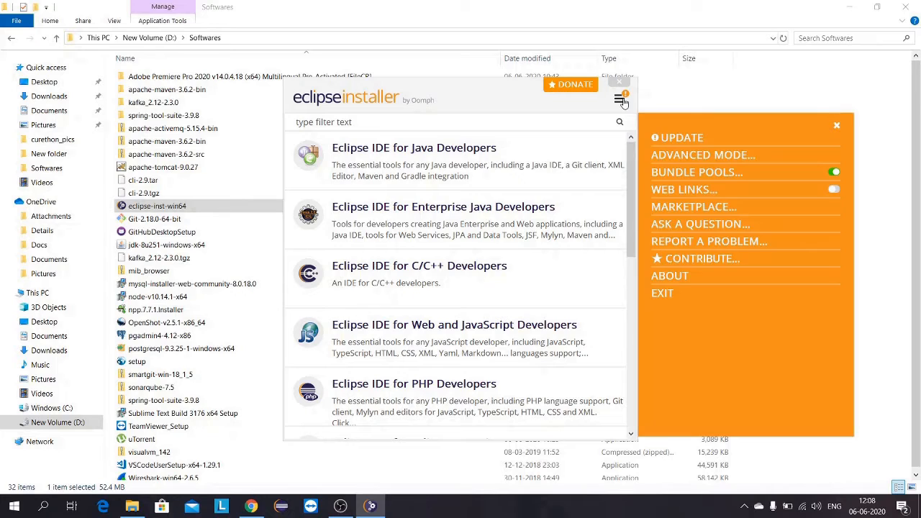
left_click(682, 138)
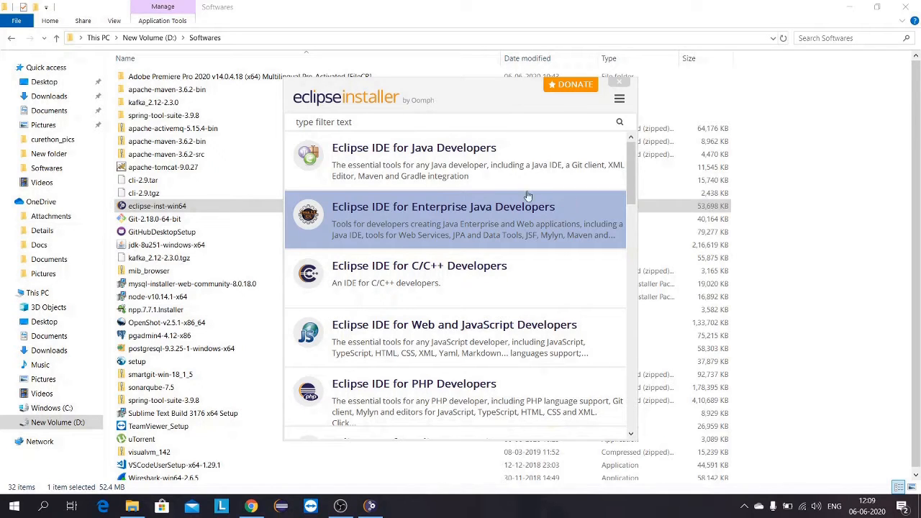
Install Eclipse IDE for Enterprise Java Developers with the default version, Java VM and folder settings, and launch it
left_click(481, 217)
left_click(508, 334)
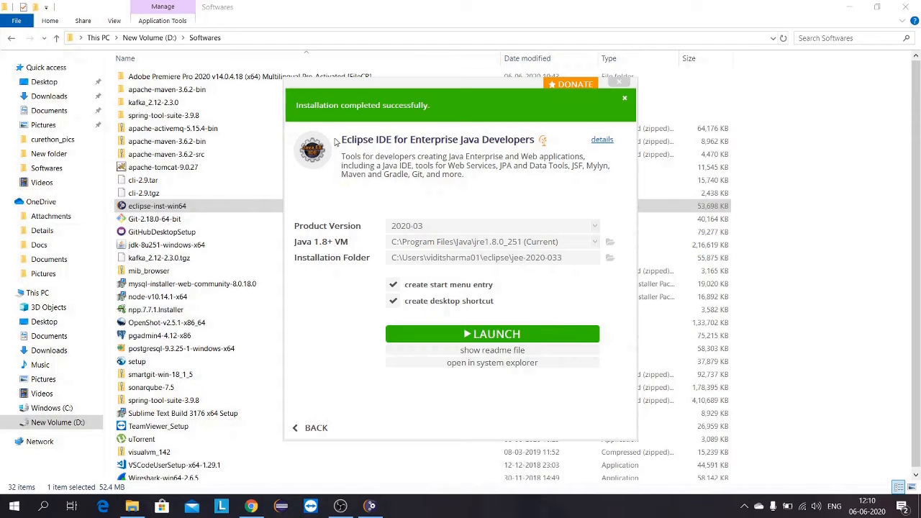
left_click(548, 334)
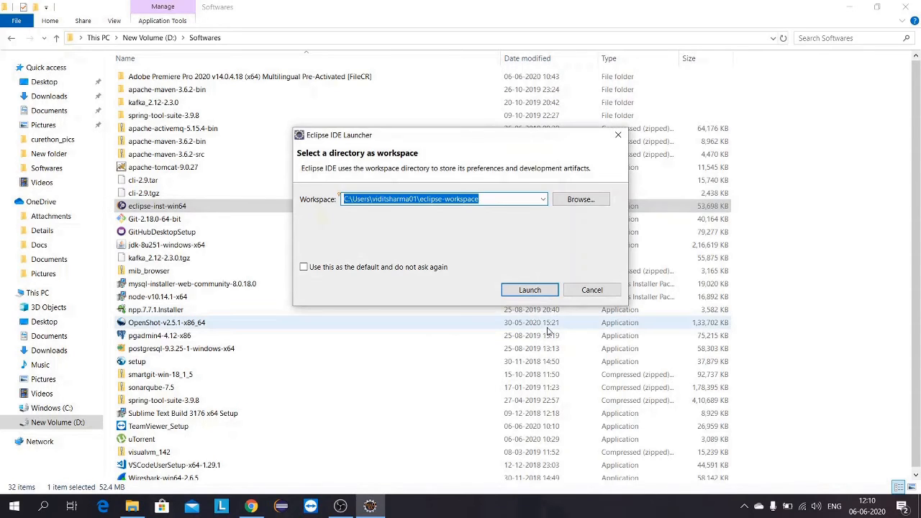
Start Eclipse with the default eclipse-workspace directory and close the Welcome page in the maximized window
key("Right")
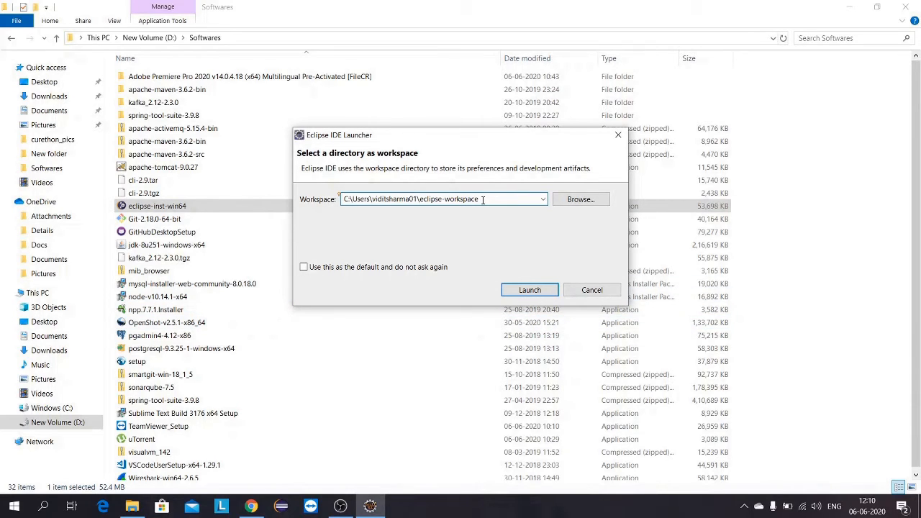
left_click(529, 292)
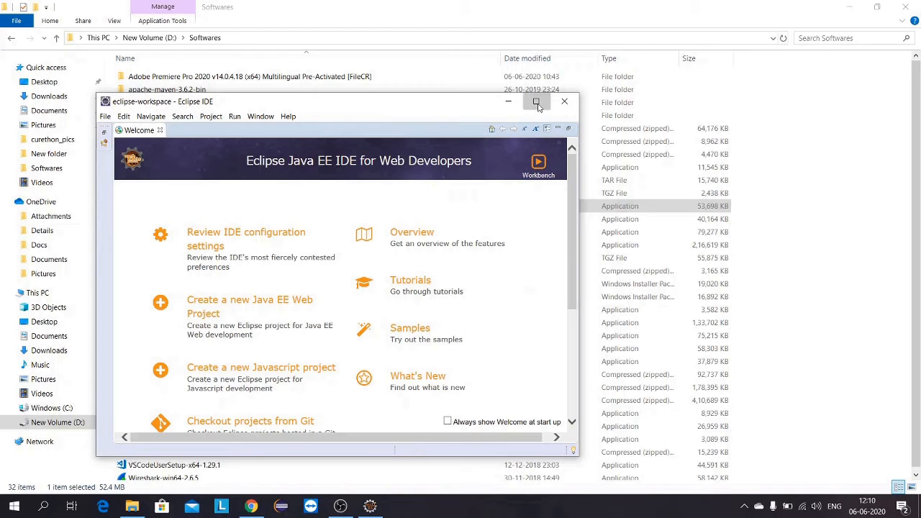
left_click(537, 103)
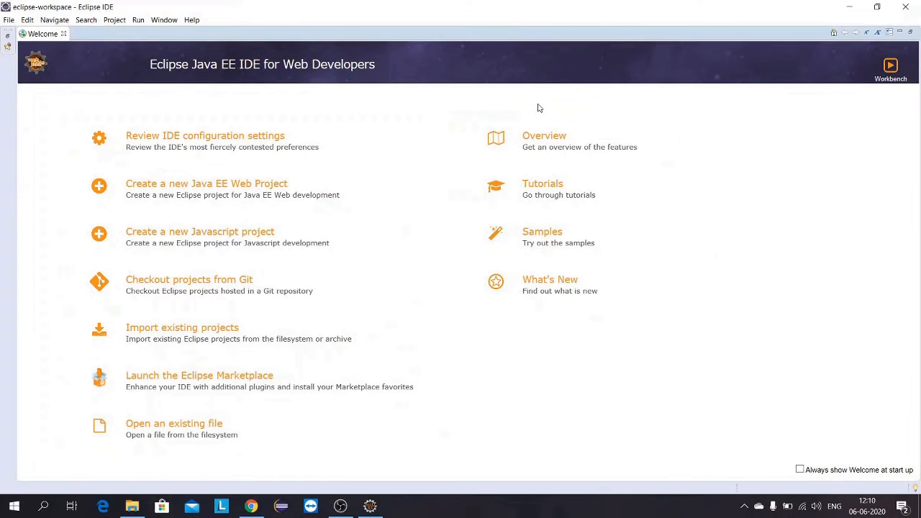
left_click(63, 33)
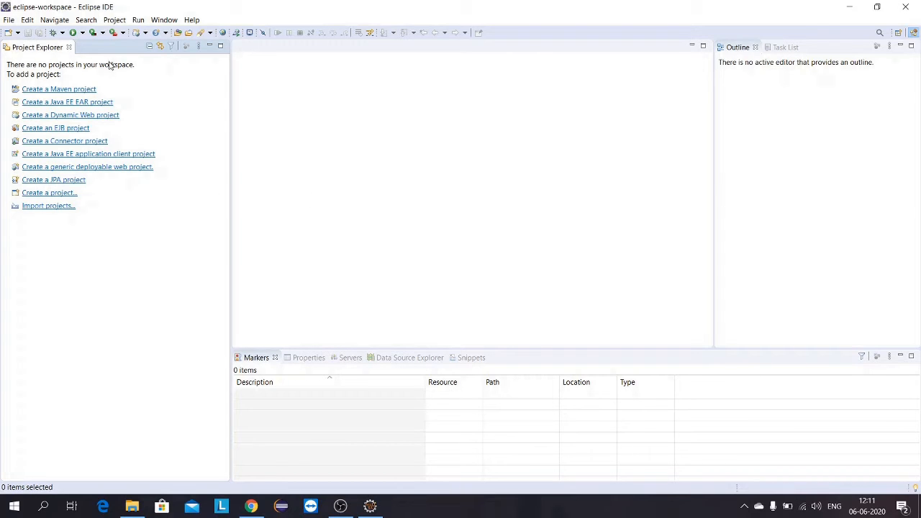
Create a new Java project named CheckEclipseInstallation with the default settings and open the Java perspective
left_click(9, 20)
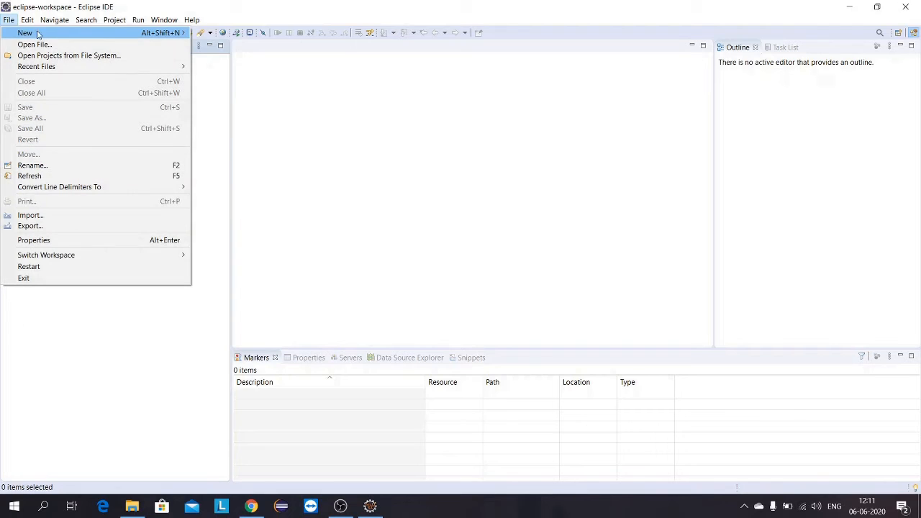
mouse_move(21, 32)
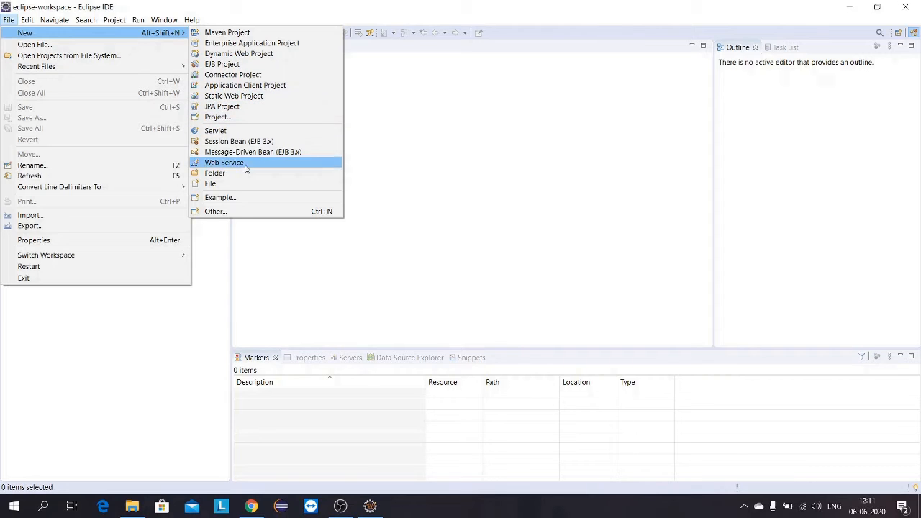
left_click(237, 212)
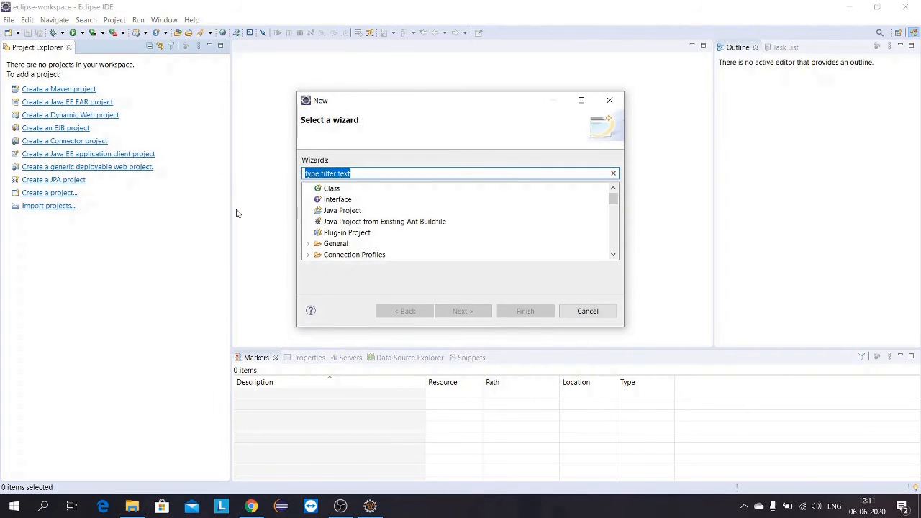
type("Java")
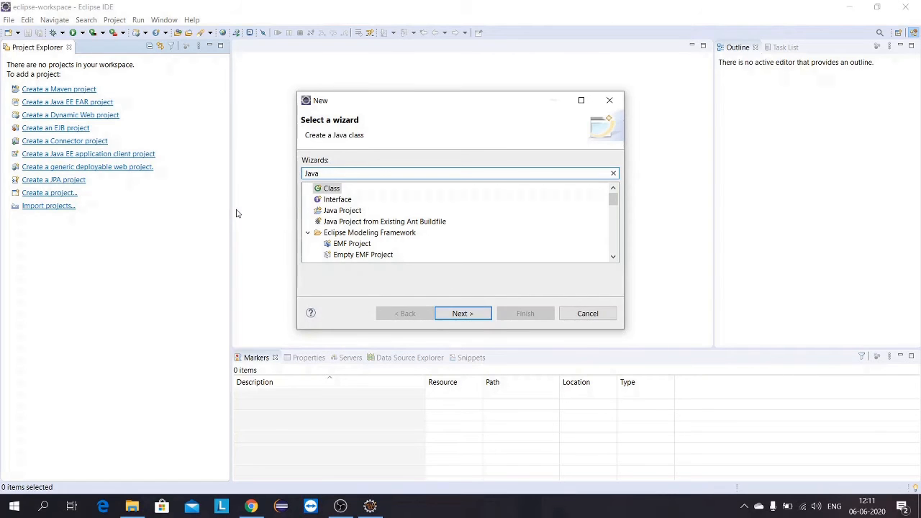
left_click(342, 210)
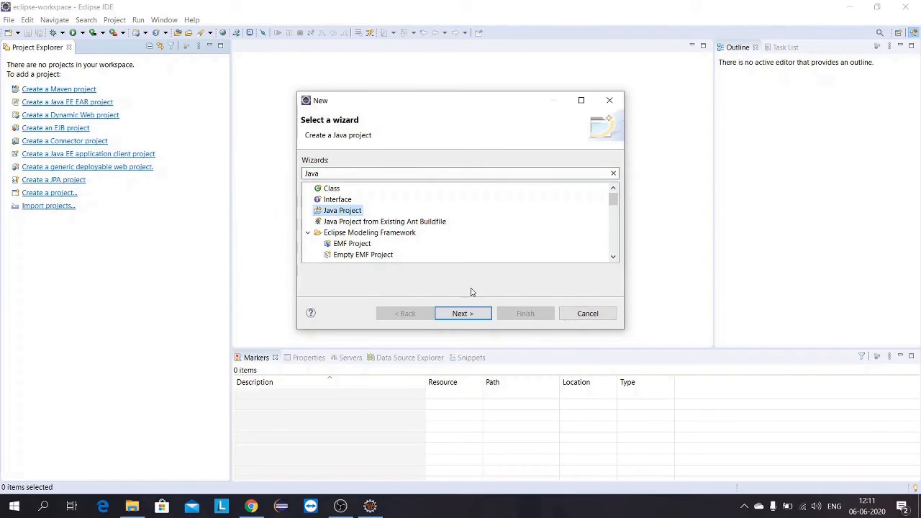
left_click(474, 313)
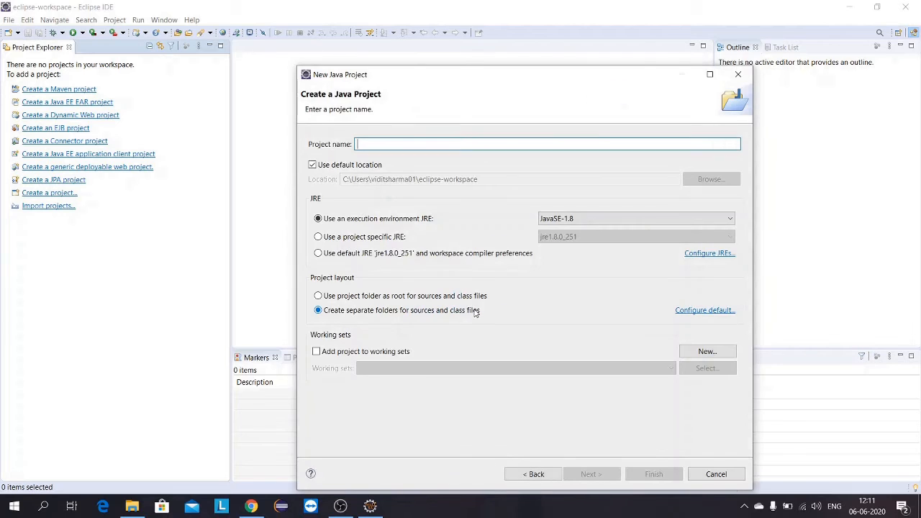
type("Che")
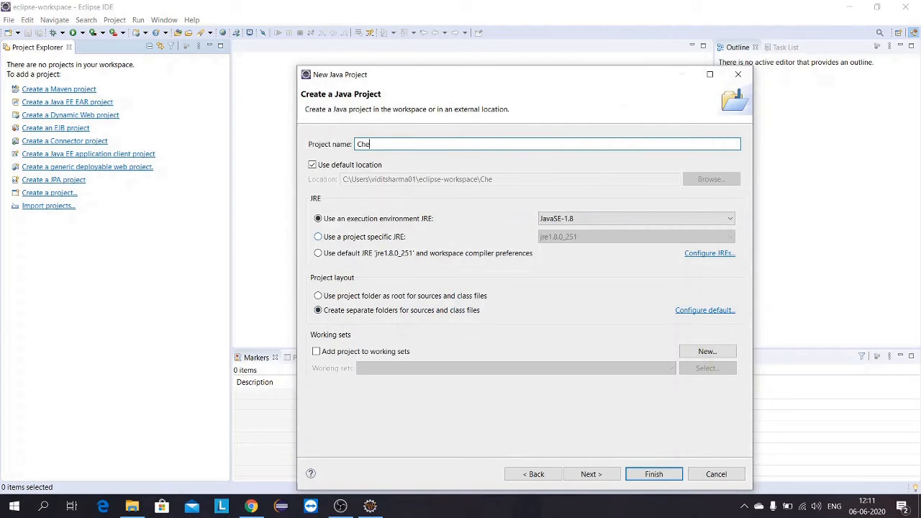
type("ckEclipseInstallat")
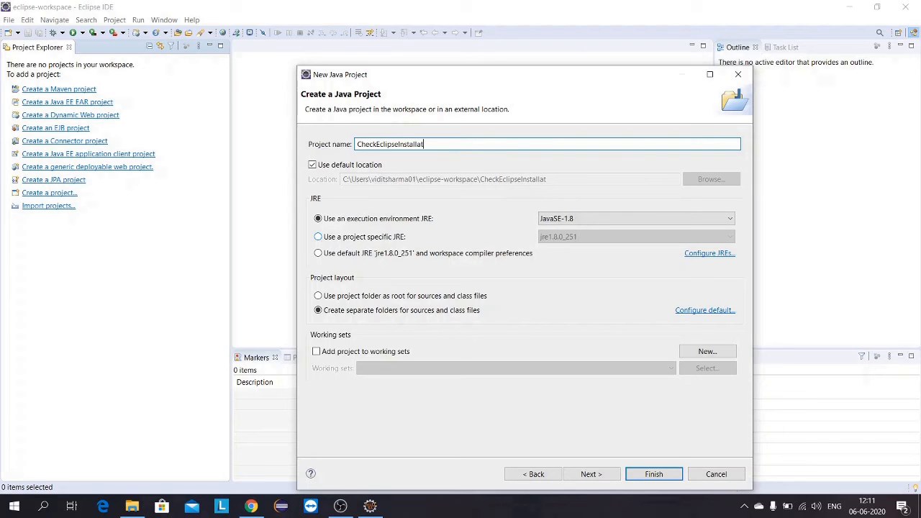
type("ion")
key("Return")
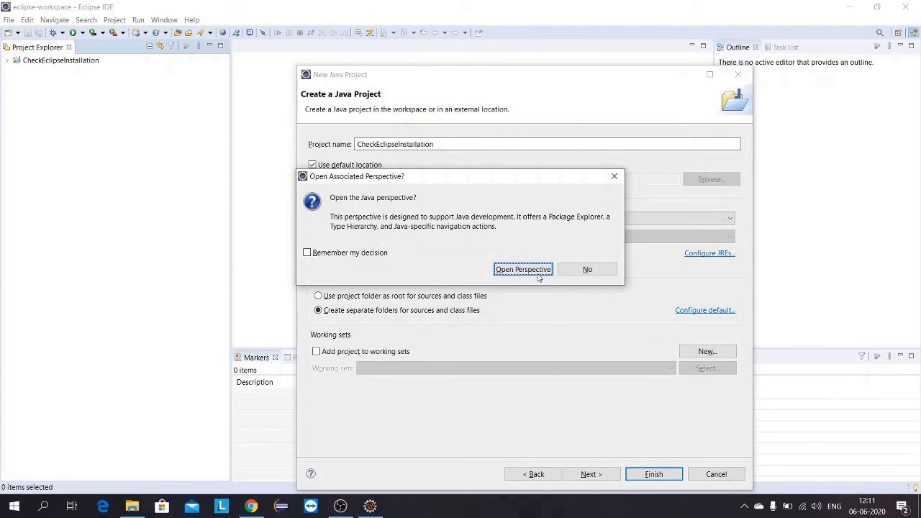
left_click(538, 275)
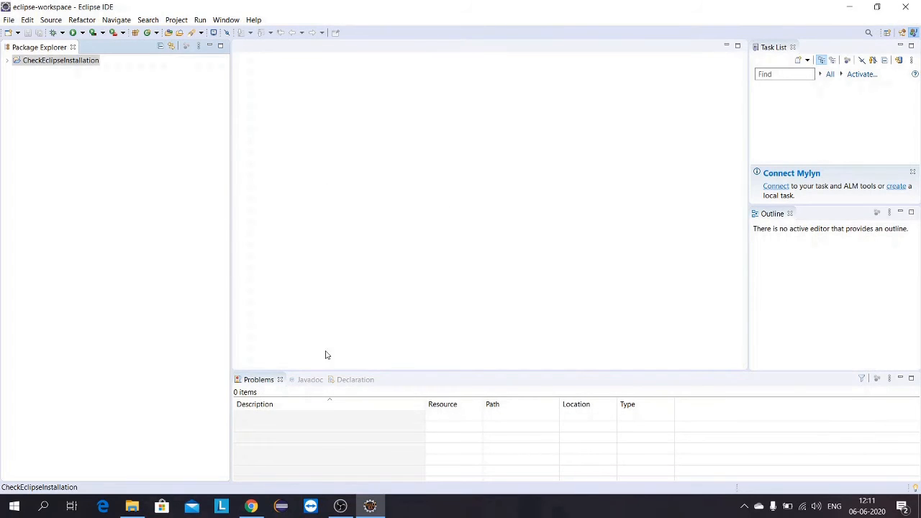
Create a public class named Check with a main method stub in the project's src folder
left_click(6, 61)
left_click(37, 84)
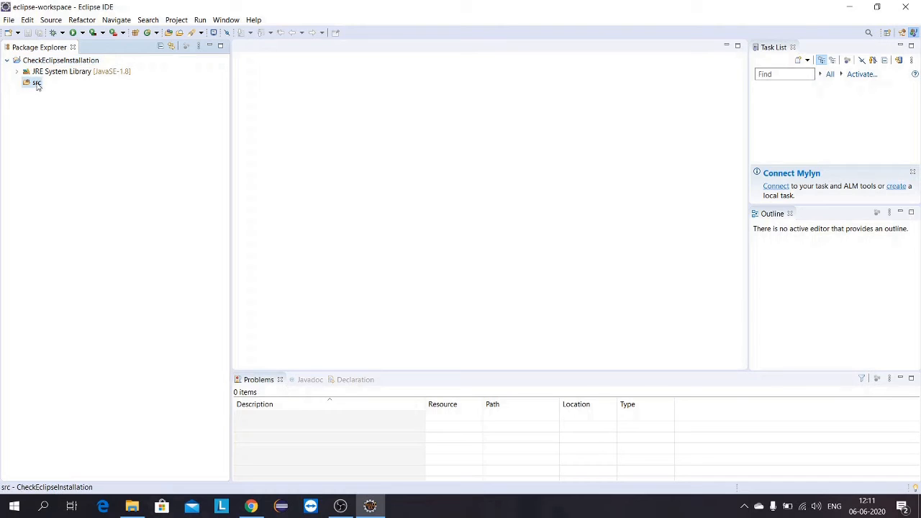
right_click(38, 85)
mouse_move(217, 95)
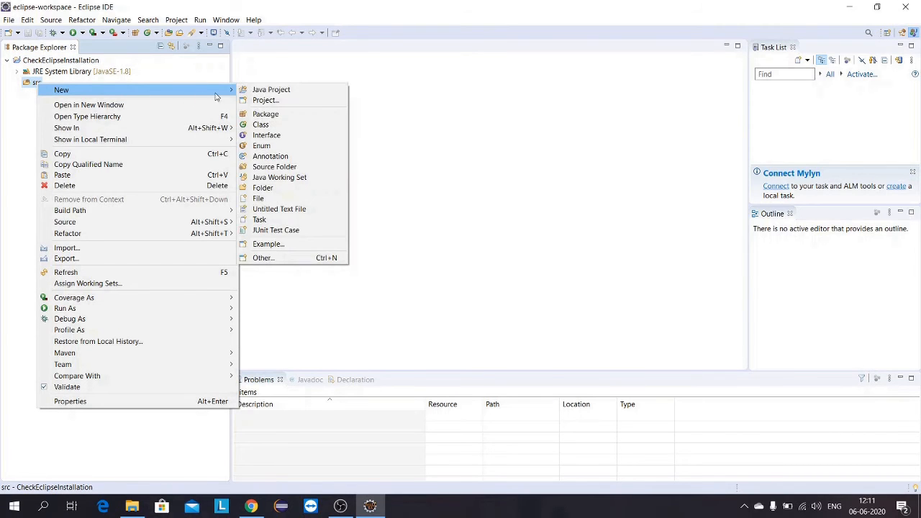
left_click(261, 125)
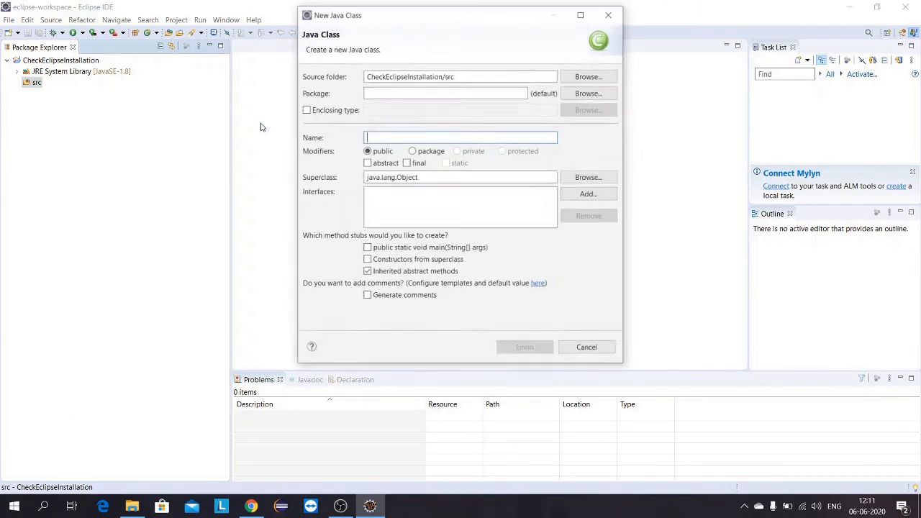
type("Check")
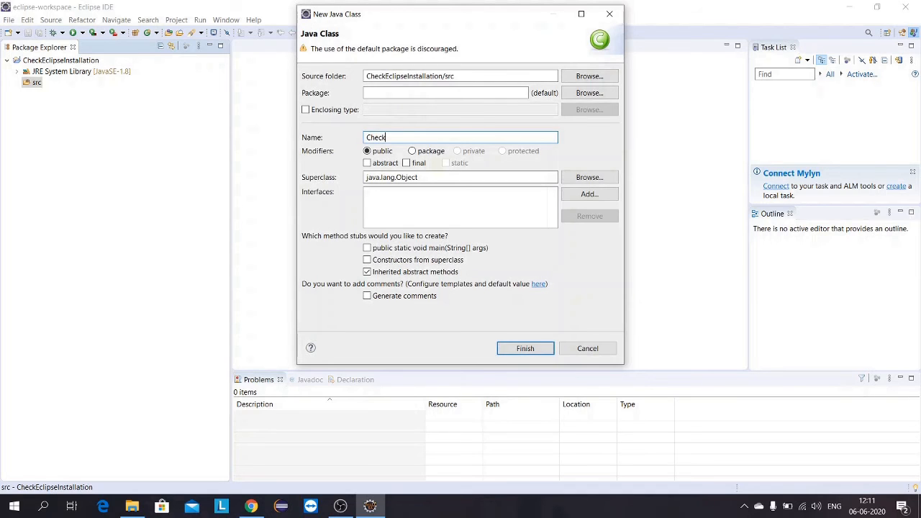
left_click(379, 246)
left_click(532, 352)
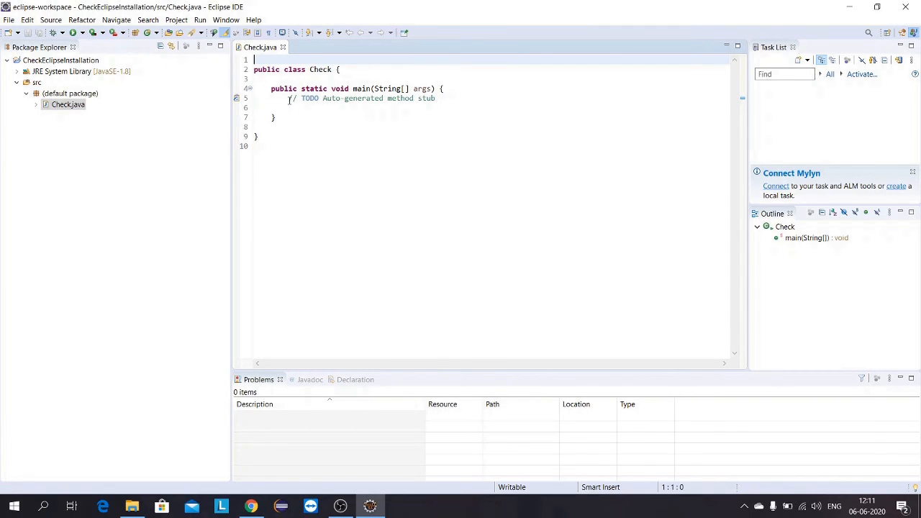
Replace the TODO comment in the main method of Check.java with an empty System.out.println() statement
left_click_drag(289, 100, 439, 100)
key("BackSpace")
key("Return")
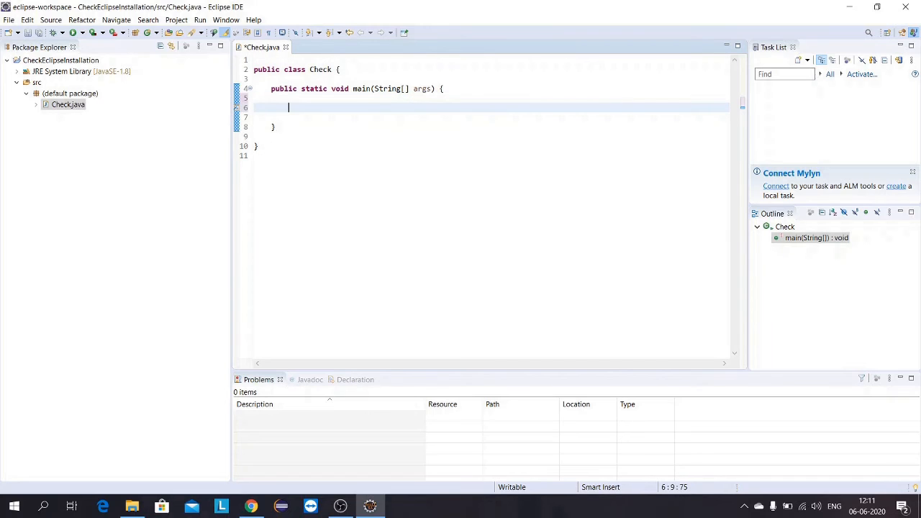
type("syso")
key("ctrl+space")
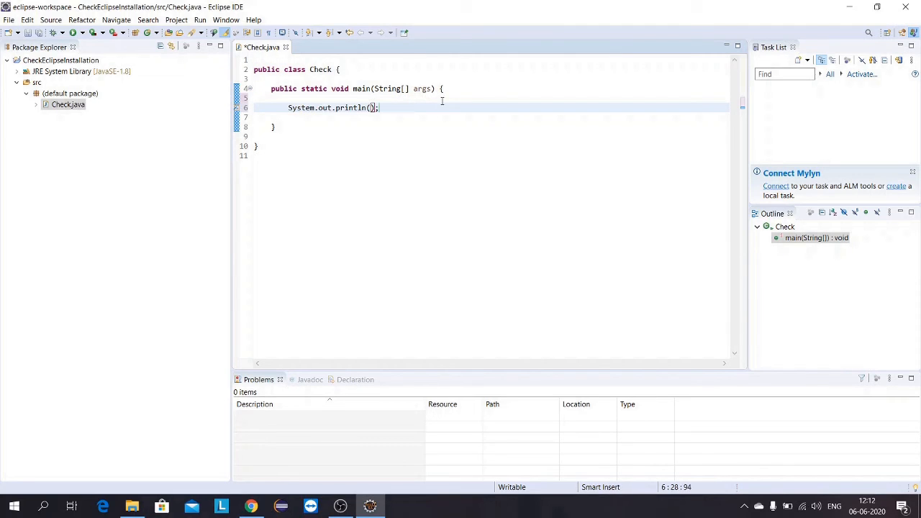
Enter the string "Hello!!!" as the println argument and save Check.java
type("\"")
key("ctrl+Home")
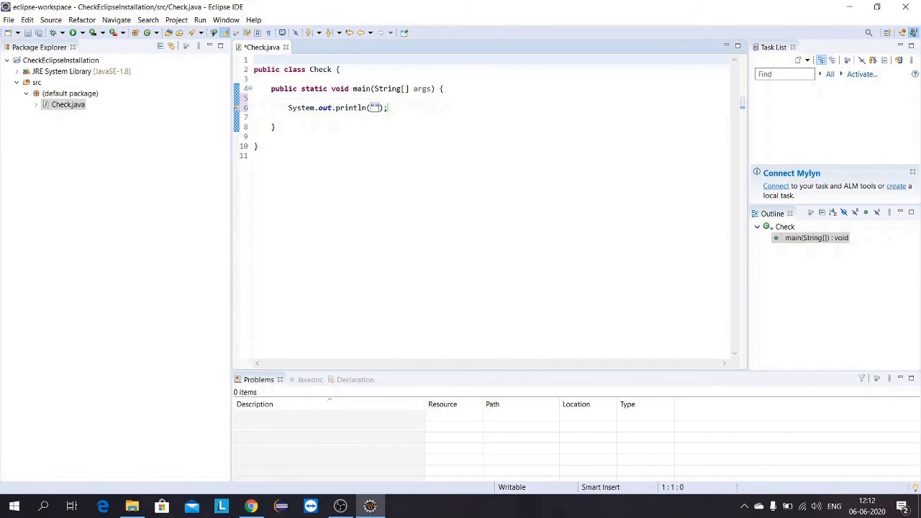
left_click(373, 107)
type("Hell")
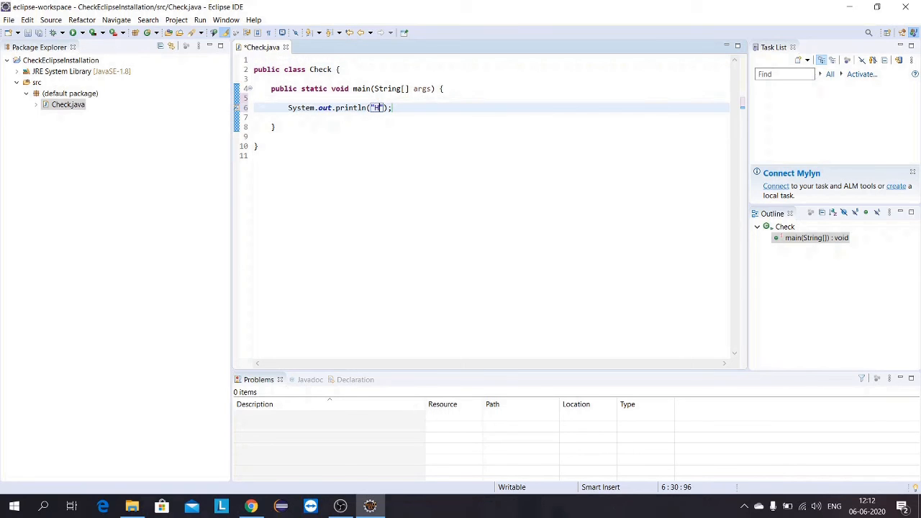
type("o!")
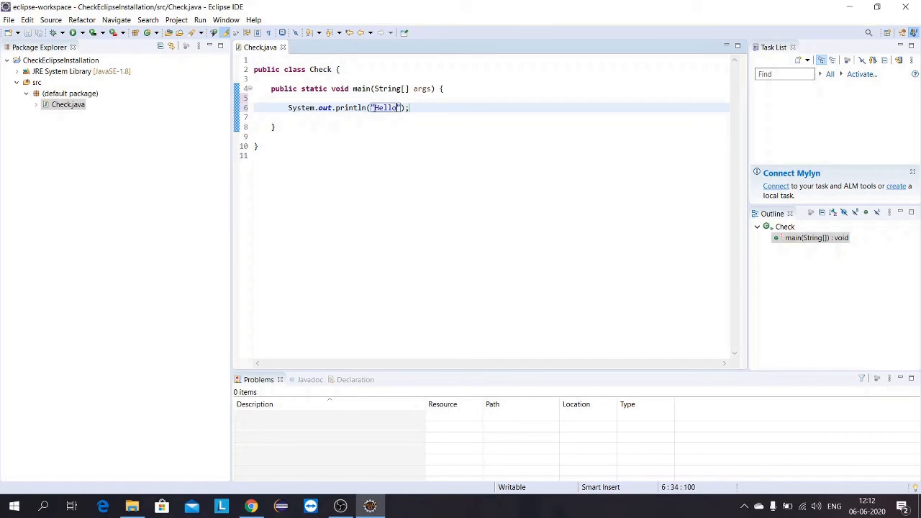
type("!!")
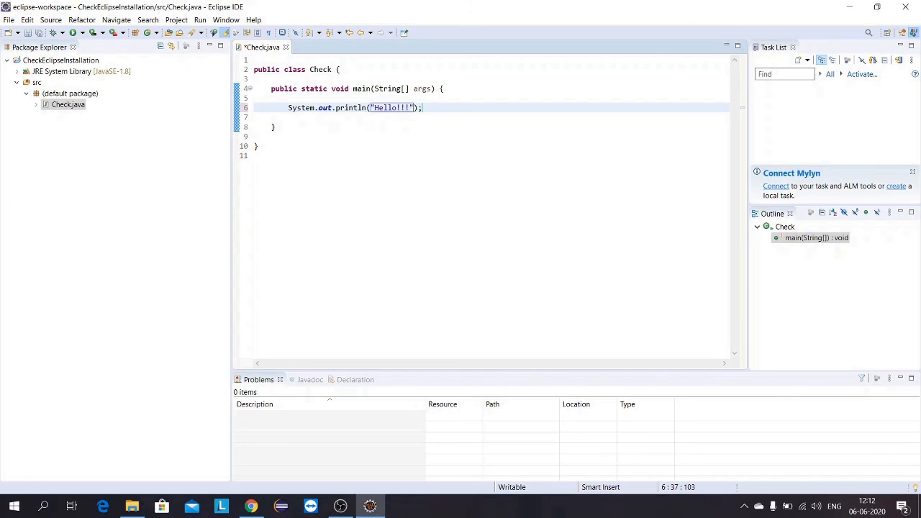
key("ctrl+s")
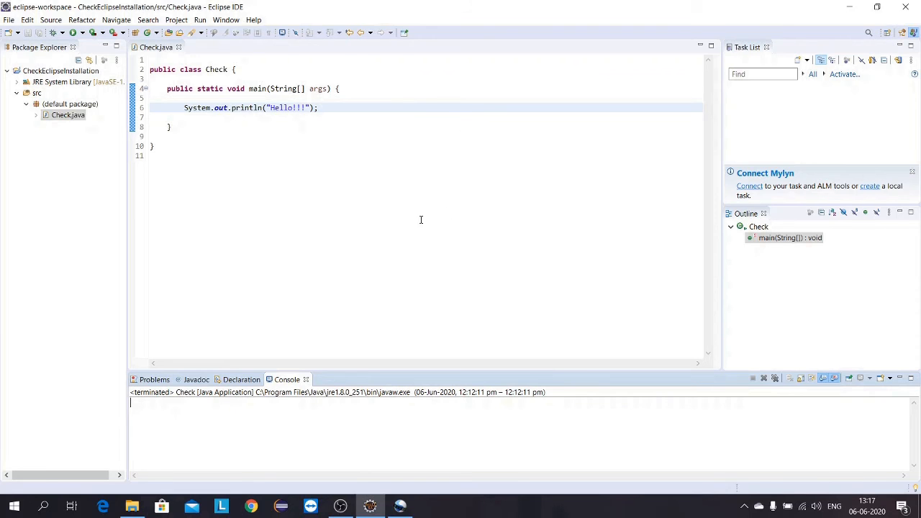
Run Check.java as a Java Application and highlight its output line in the console
right_click(405, 138)
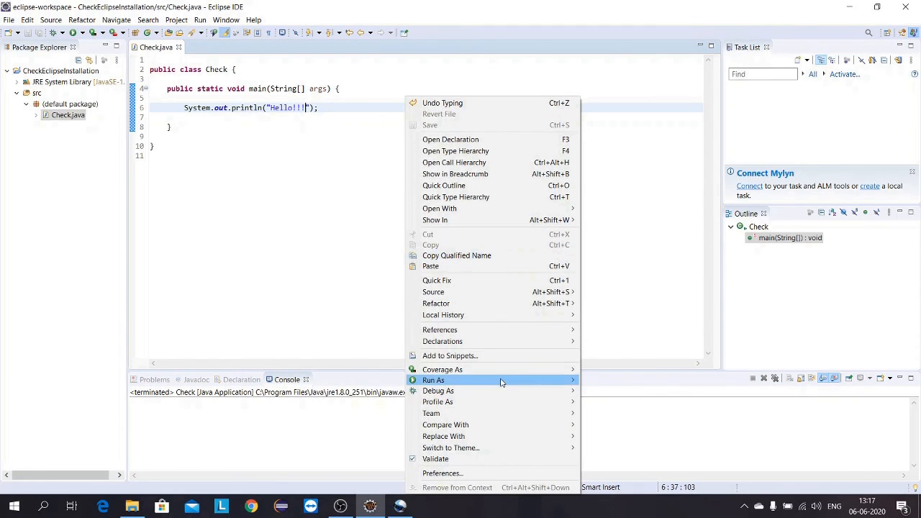
mouse_move(502, 381)
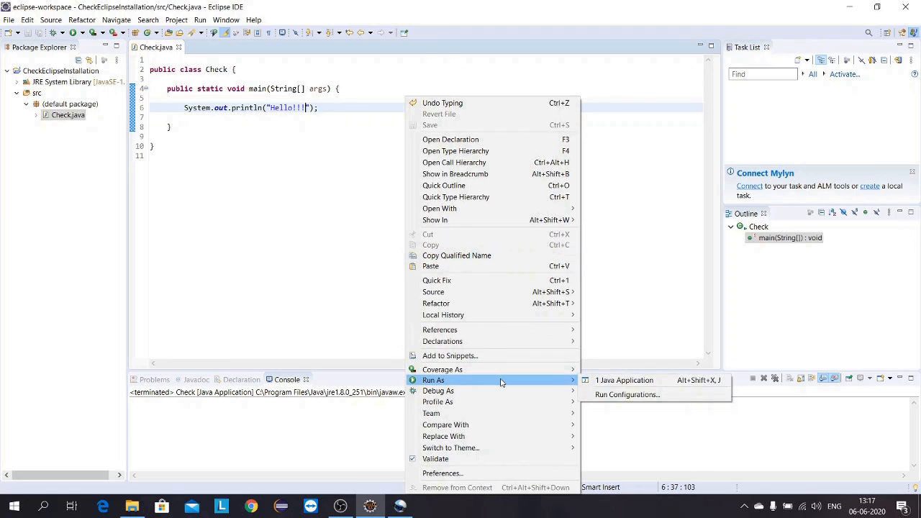
left_click(598, 382)
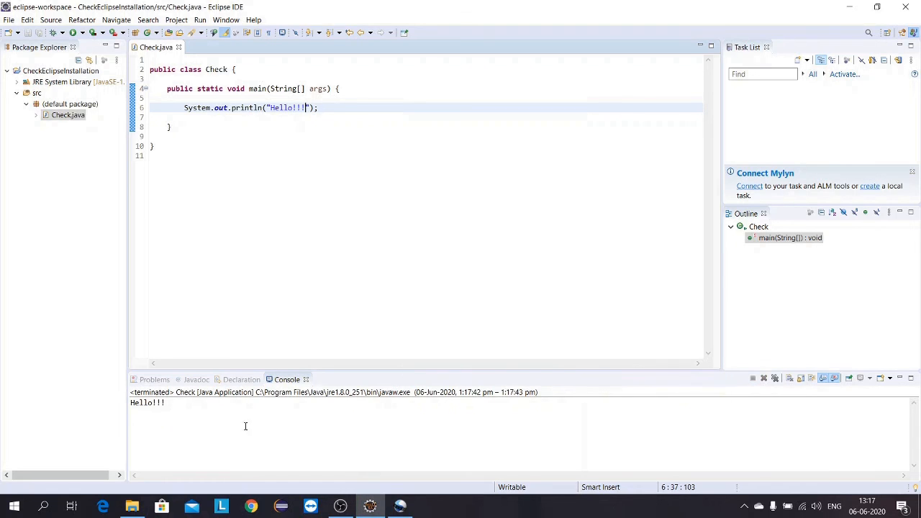
left_click_drag(175, 411, 127, 404)
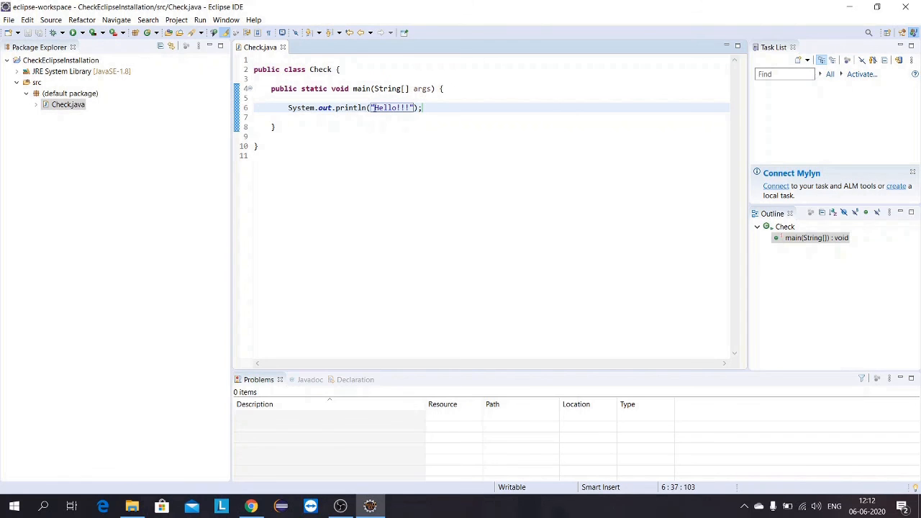
Run the Check class and narrow the Package Explorer to widen the editor and console, highlighting the printed line
key("ctrl+F11")
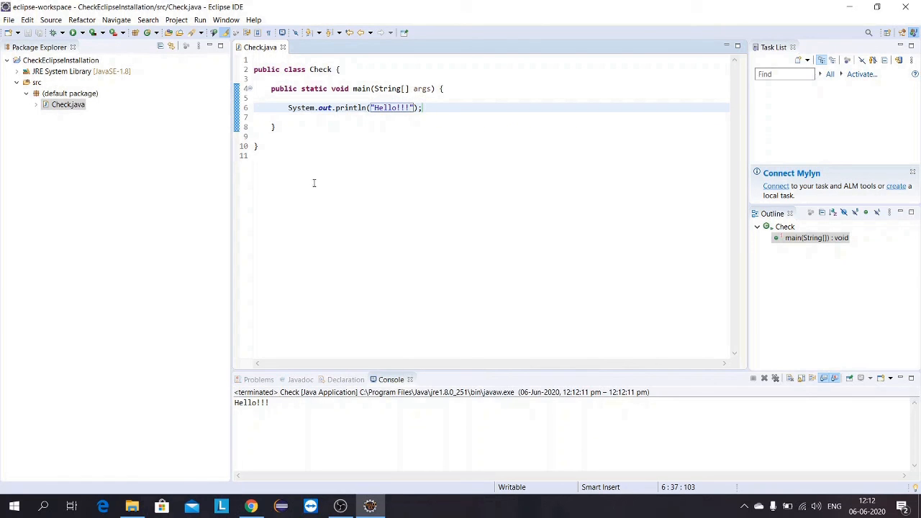
left_click_drag(231, 197, 127, 179)
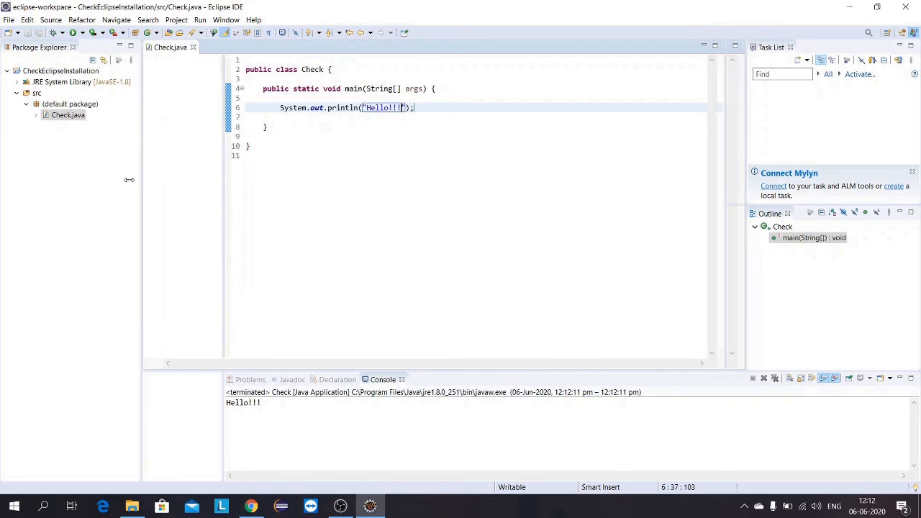
left_click_drag(172, 403, 126, 403)
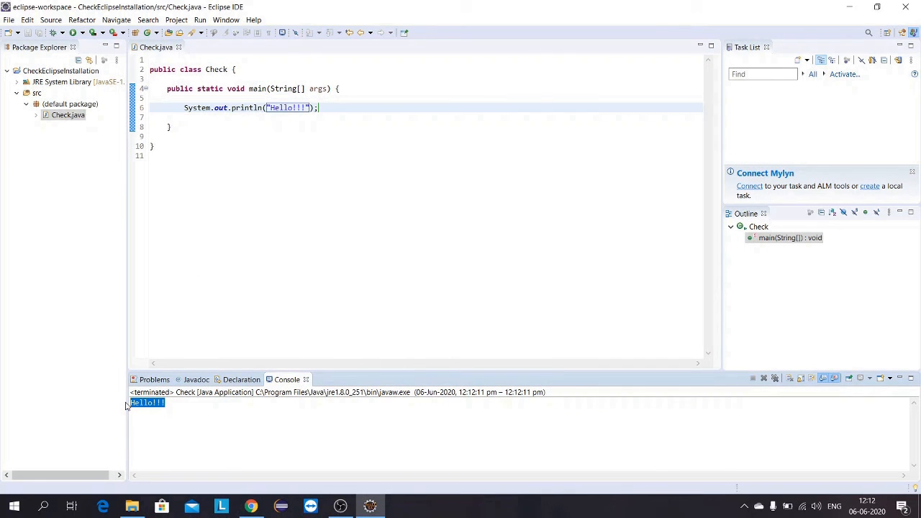